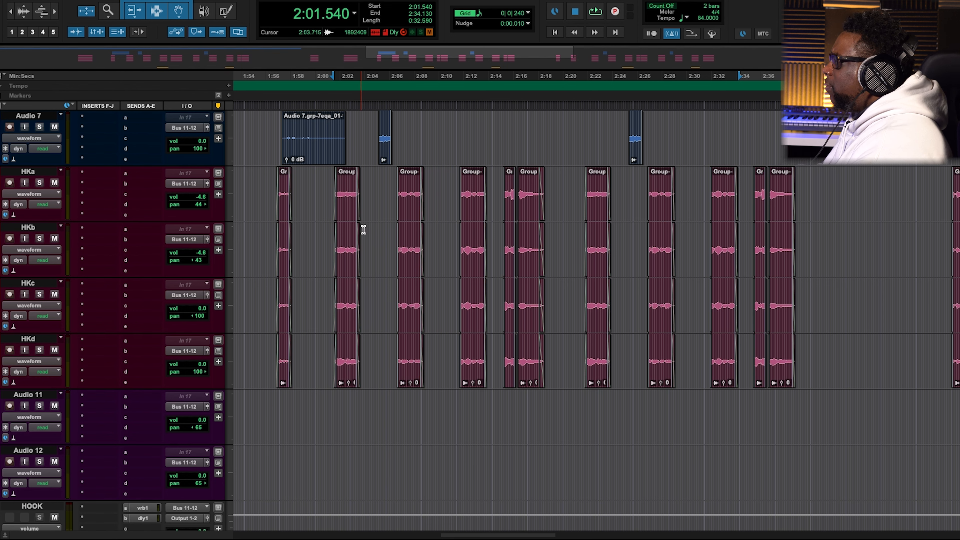
Play back the hook section from 2:01.540 to hear the HK vocals, and stop playback.
key("space")
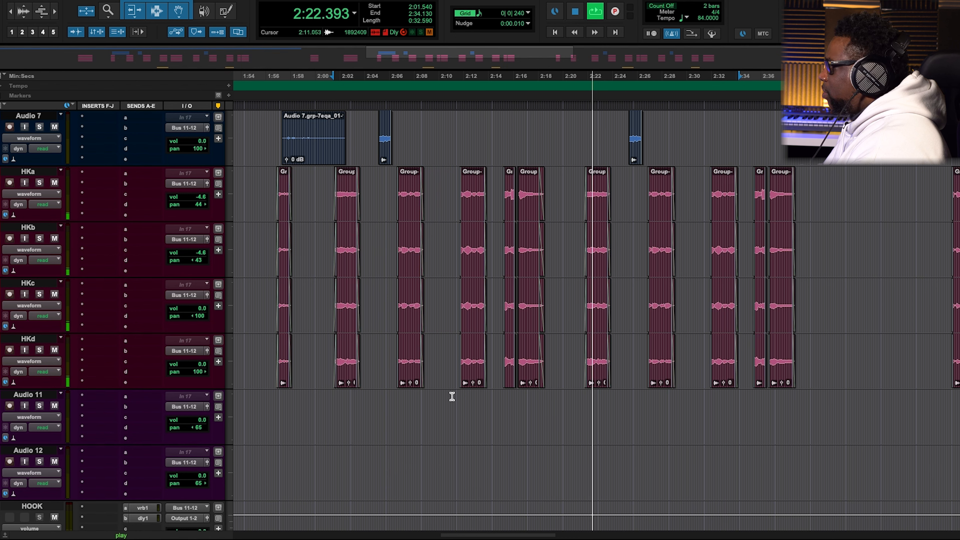
key("space")
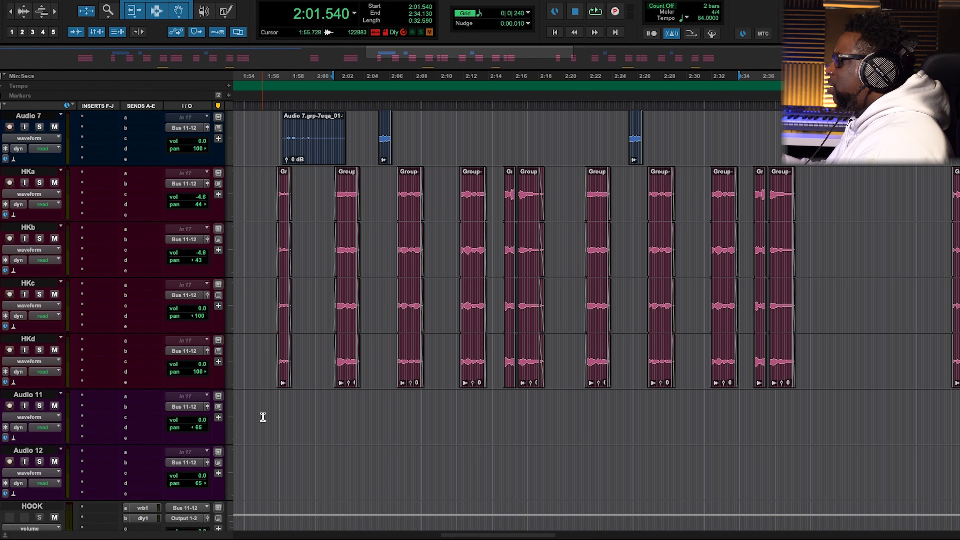
Create one stereo aux input track directly below the HOOK track and name it P.COMP.
scroll(263, 432, "down", 3)
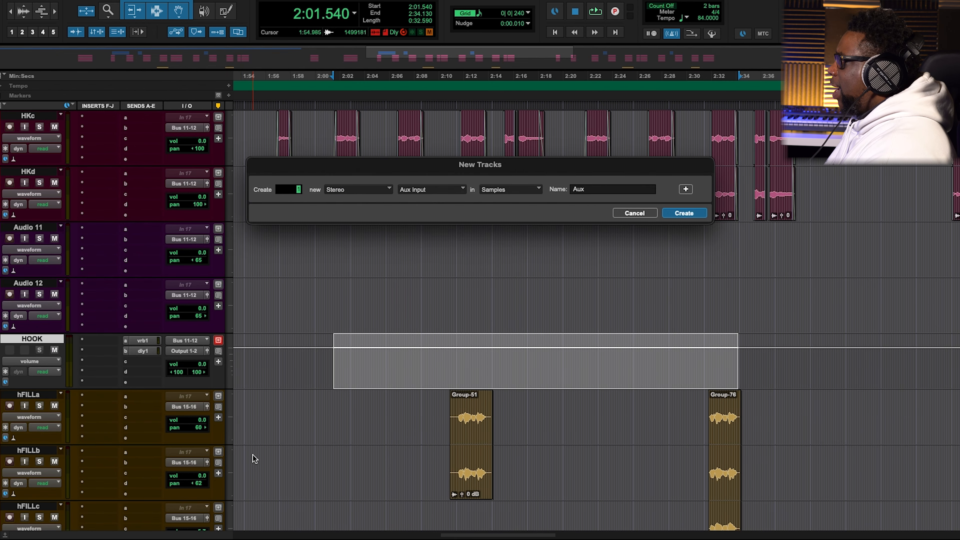
key("Return")
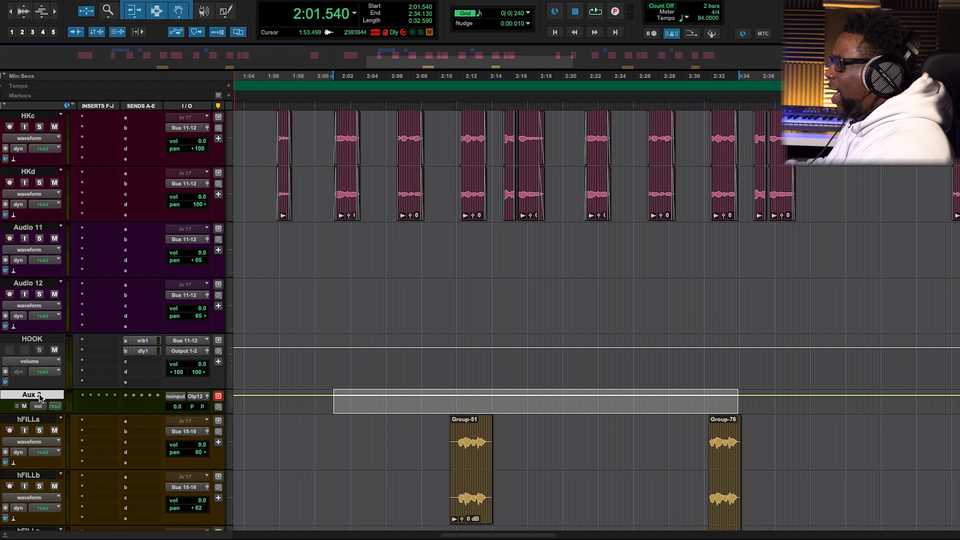
double_click(38, 394)
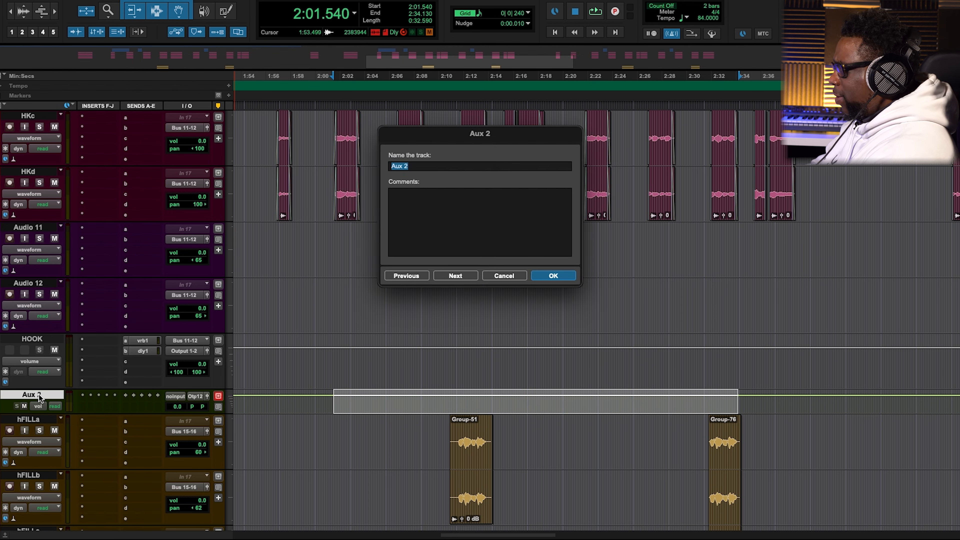
type("P.COMP")
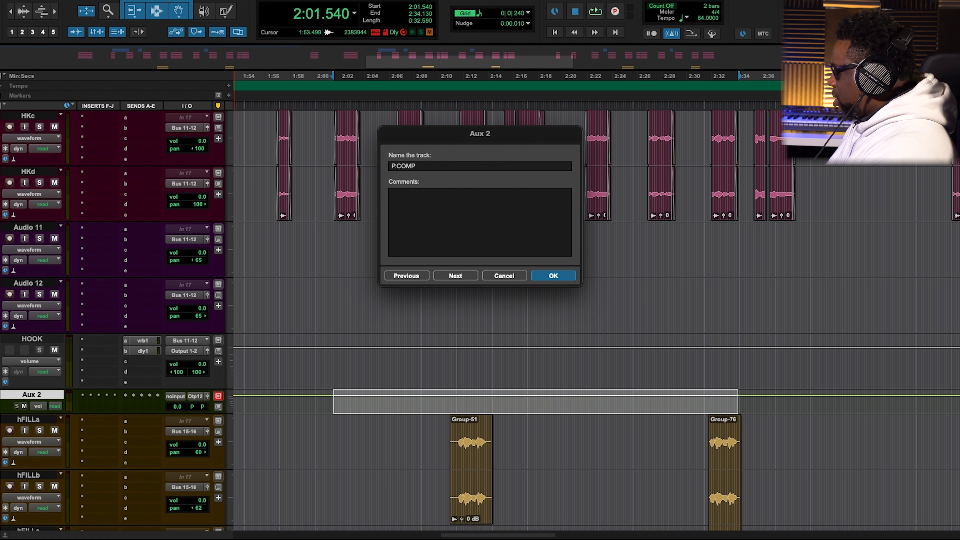
key("Return")
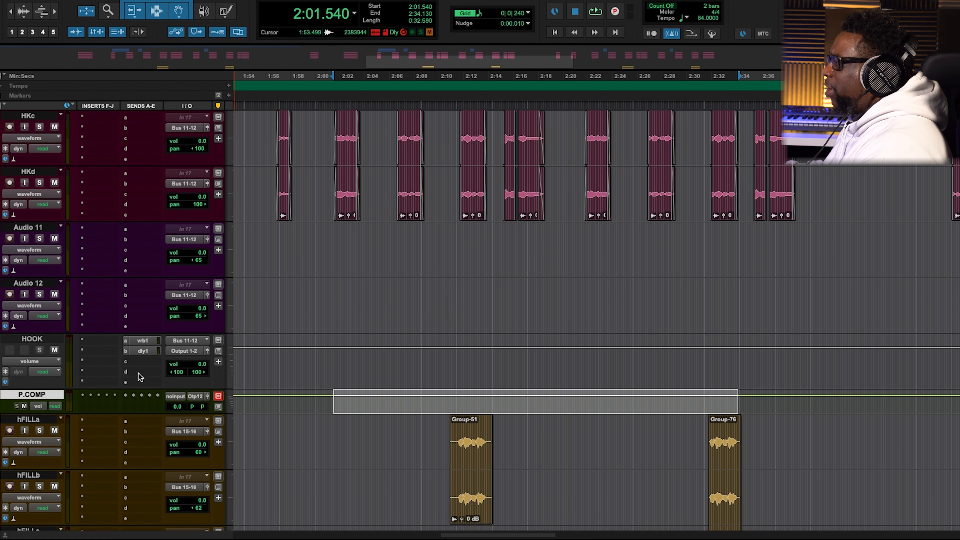
Insert the multichannel RCompressor (stereo) in the first insert slot of the P.COMP track and move its window aside.
left_click(83, 409)
mouse_move(149, 411)
mouse_move(236, 302)
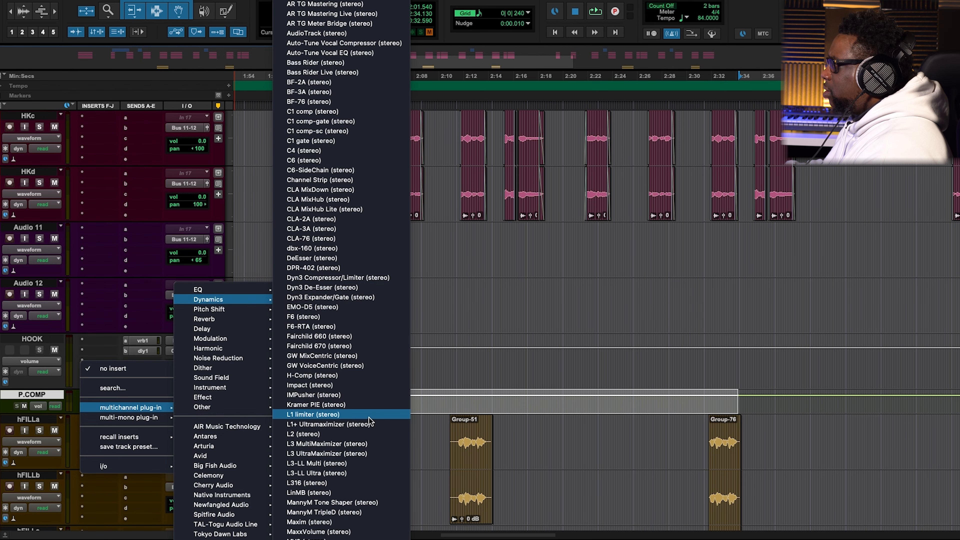
mouse_move(385, 539)
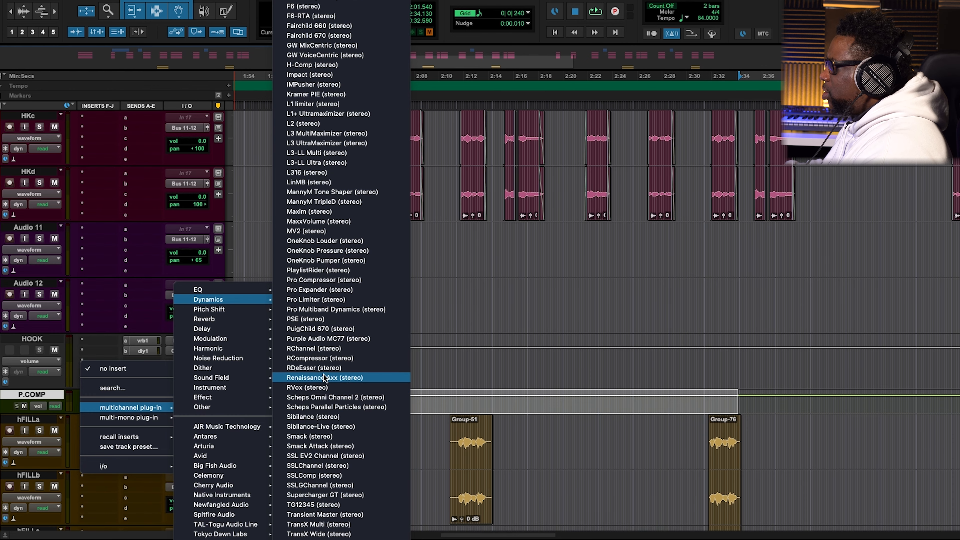
left_click(326, 358)
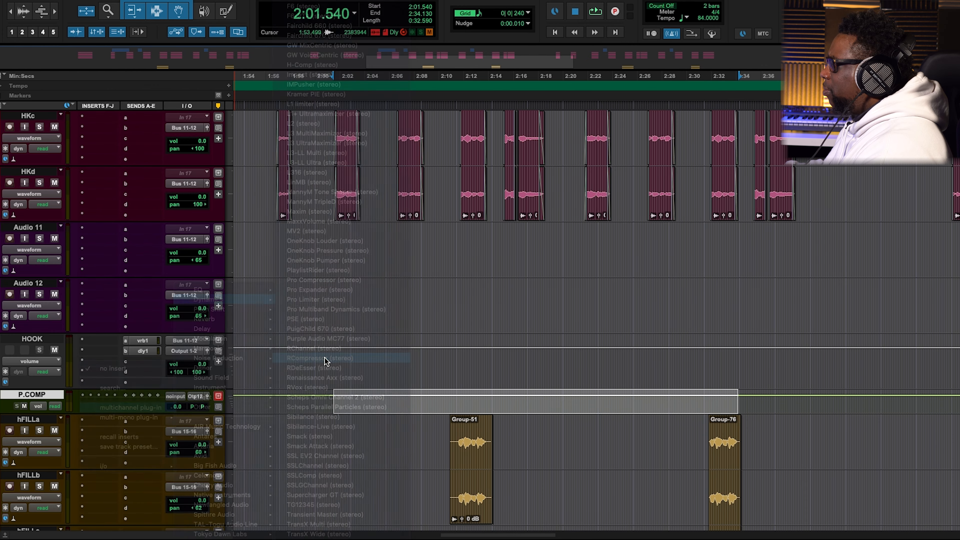
left_click_drag(468, 227, 815, 104)
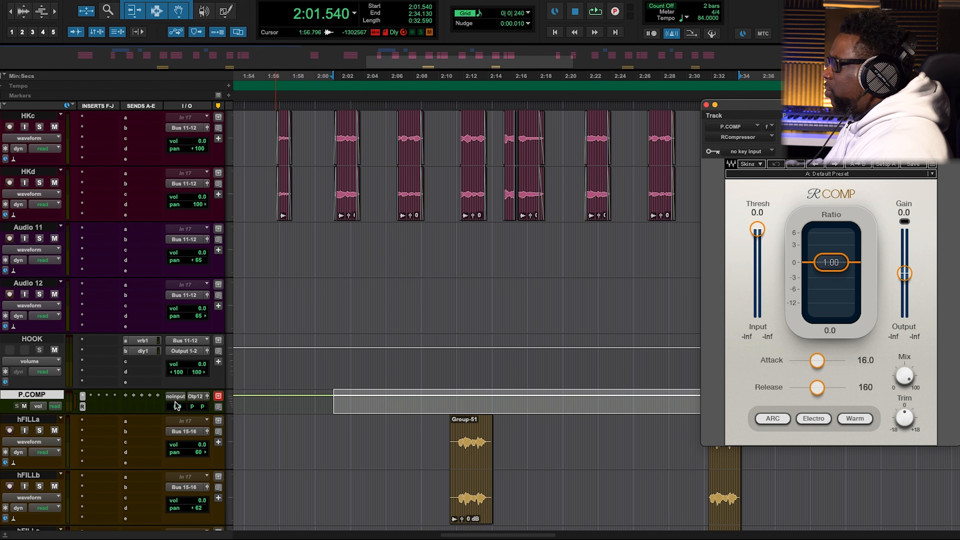
Enlarge the P.COMP track's height and set its input to Bus 17-18 (Stereo).
left_click(231, 405)
left_click(236, 419)
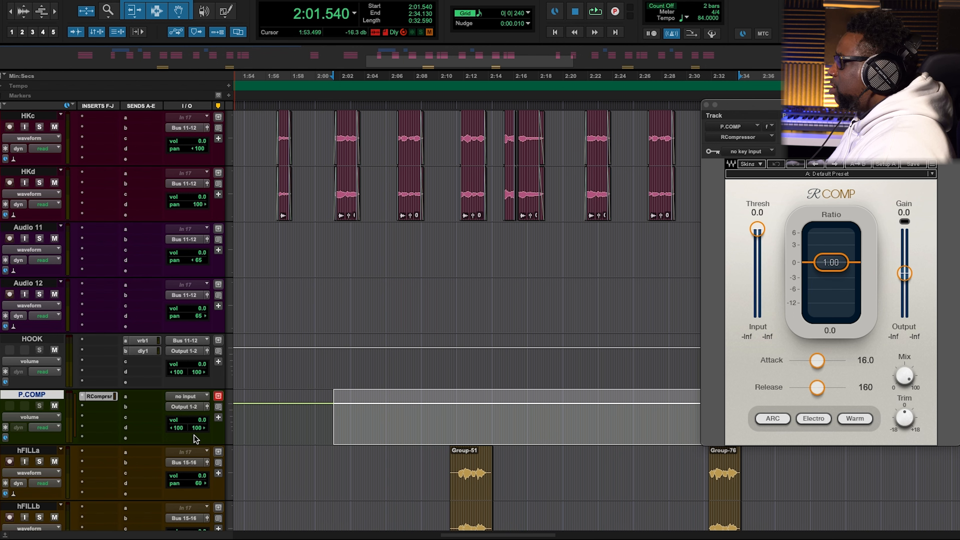
left_click(191, 400)
mouse_move(194, 411)
mouse_move(283, 412)
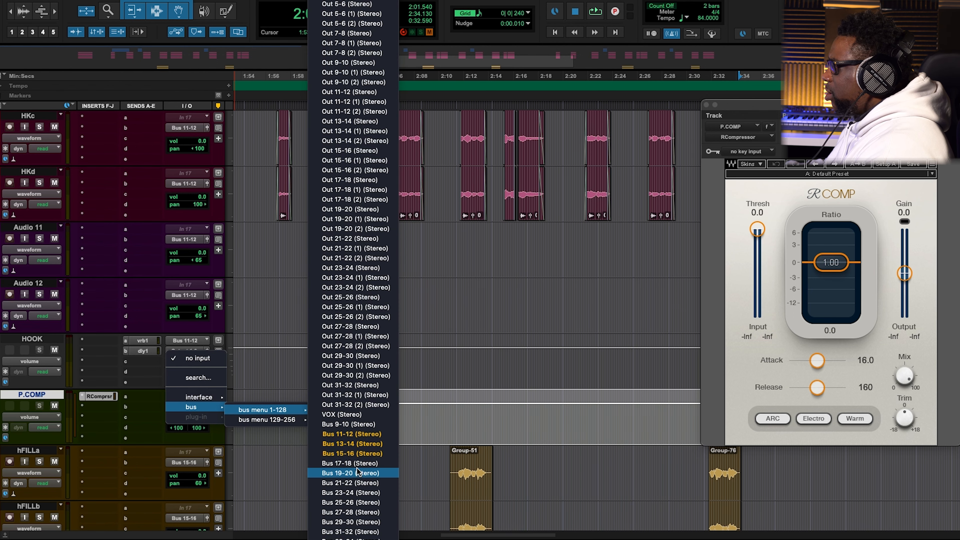
left_click(349, 463)
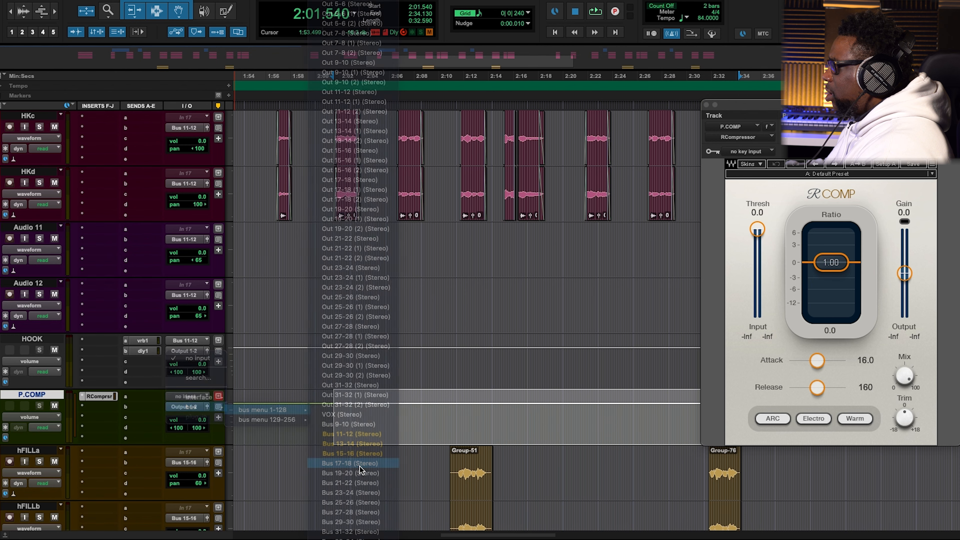
Rename the P.COMP track's input bus to P.COMP.
right_click(184, 400)
left_click(195, 420)
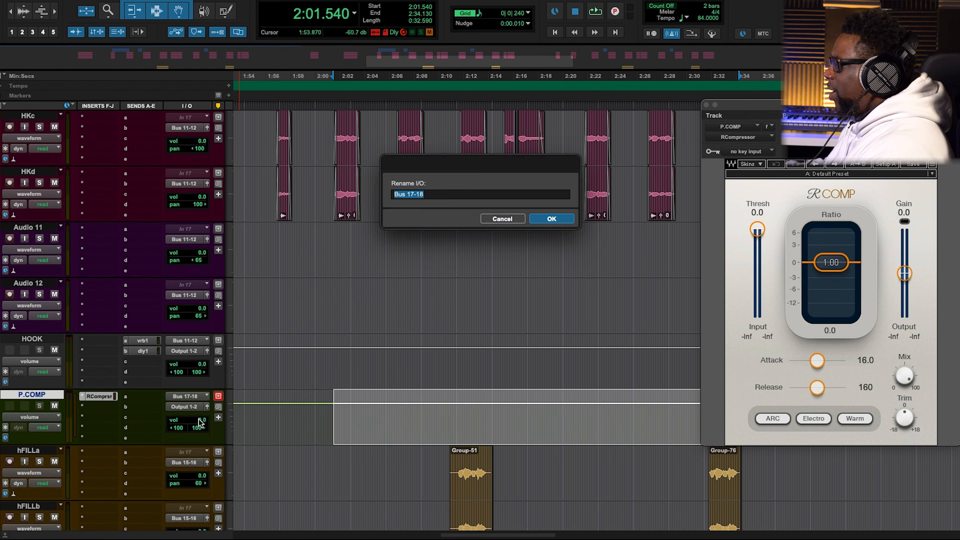
type("P")
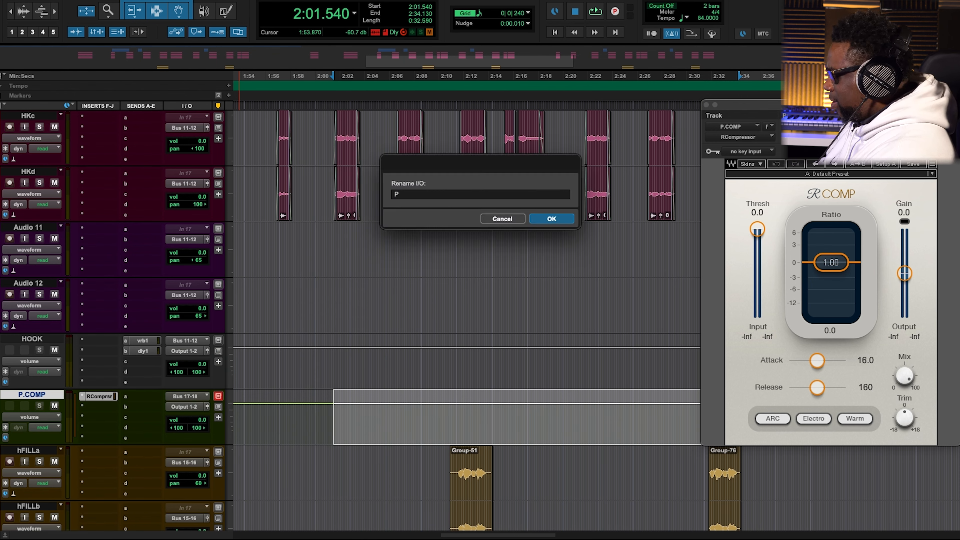
type(".COM")
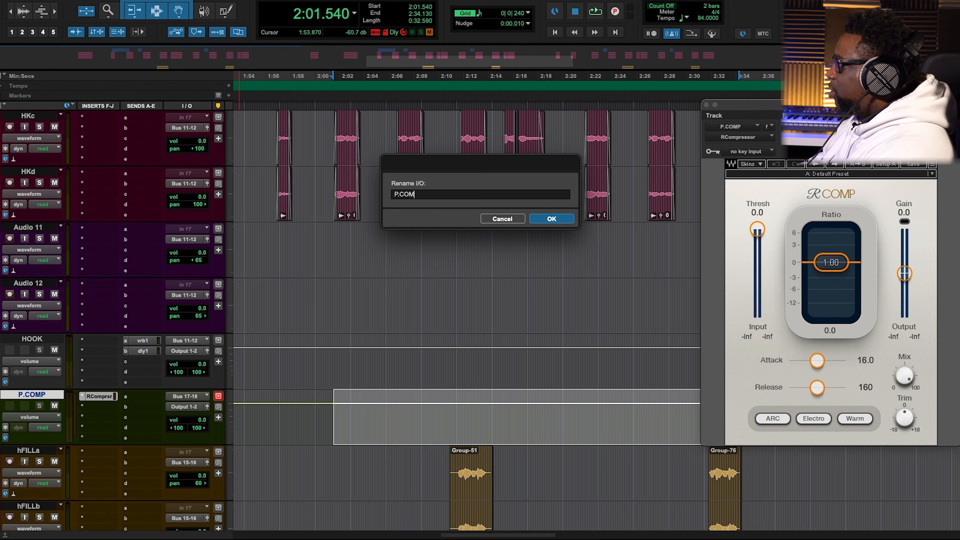
type("P")
key("Return")
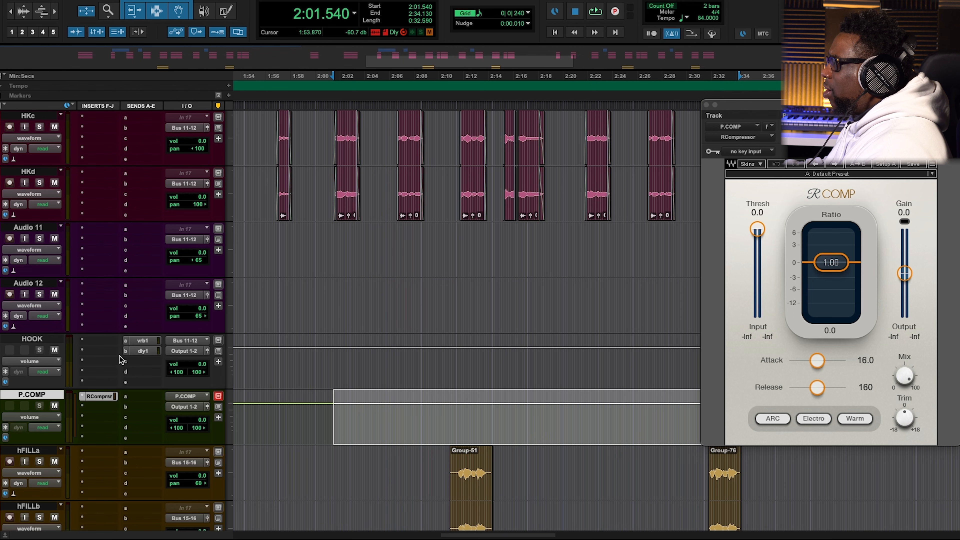
Assign send c of the HOOK track to the P.COMP (Stereo) bus and move the send window clear of the transport.
left_click(130, 364)
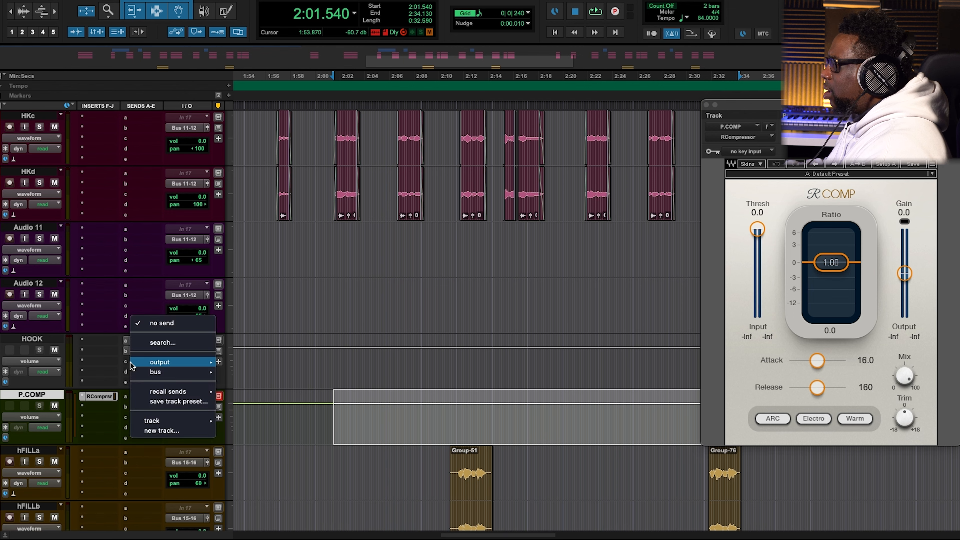
mouse_move(152, 372)
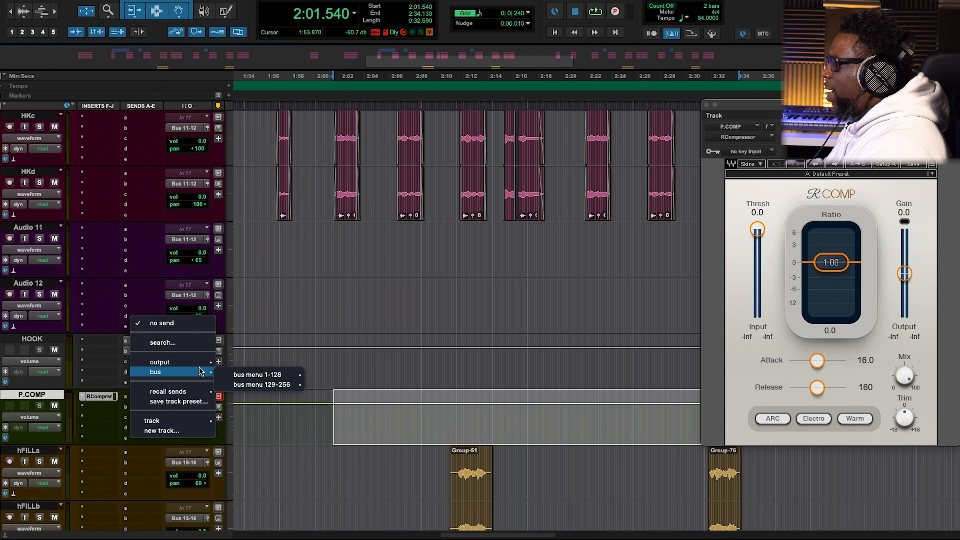
mouse_move(216, 372)
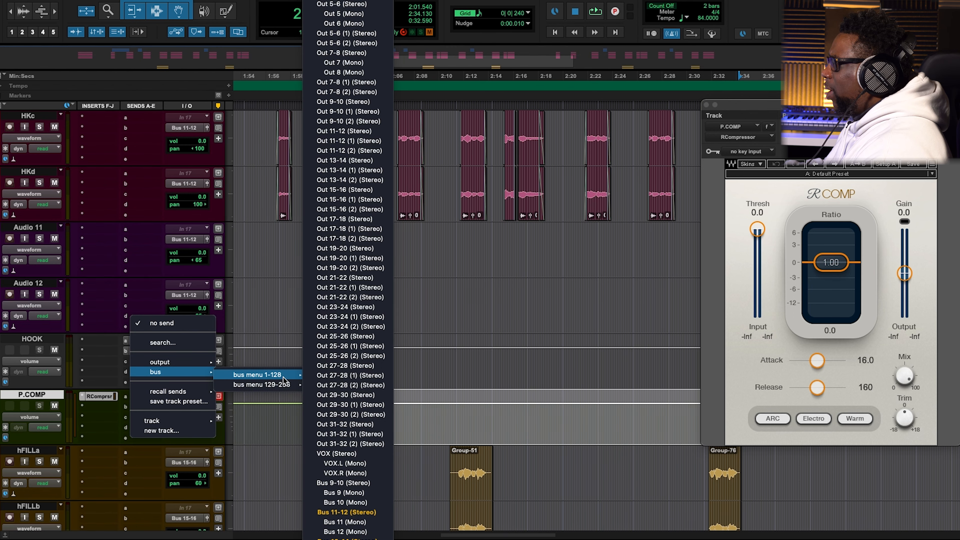
scroll(353, 522, "down", 3)
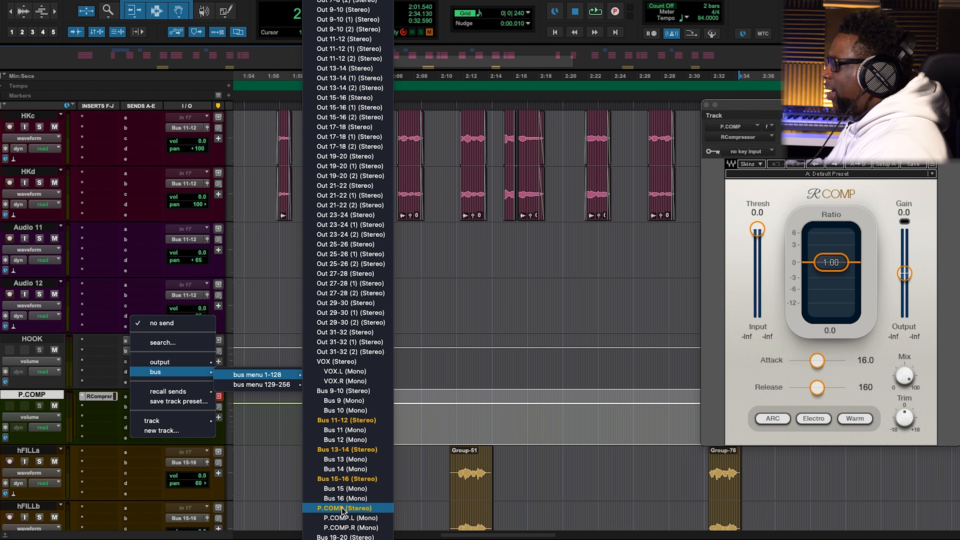
left_click(342, 509)
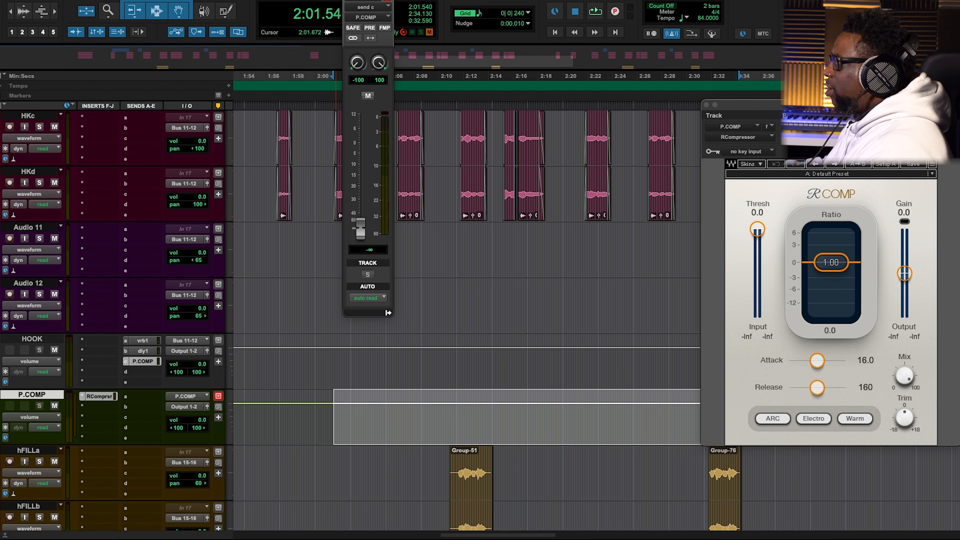
left_click_drag(381, 0, 355, 134)
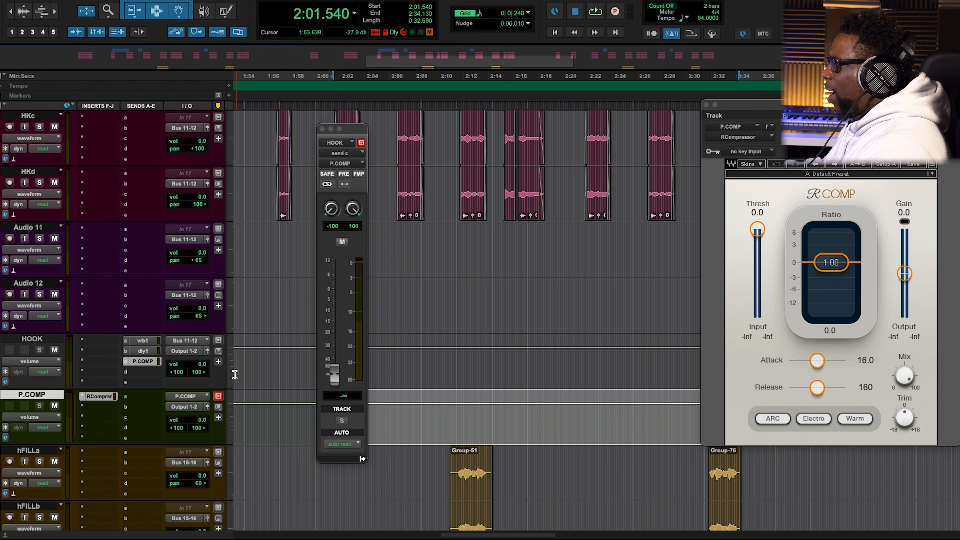
Open the HOOK track's main output fader window and arrange it with the send and RCompressor windows side by side.
left_click(207, 353)
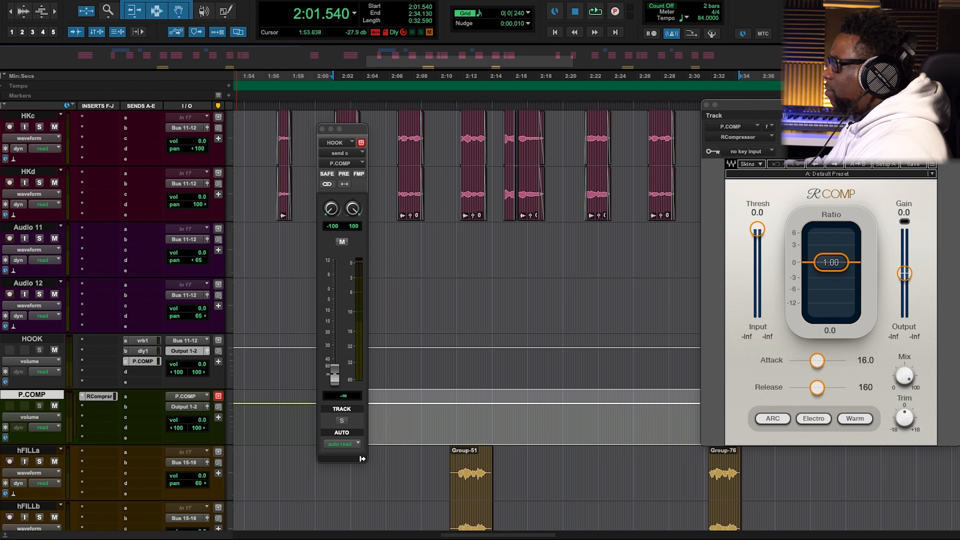
left_click_drag(1, 70, 266, 135)
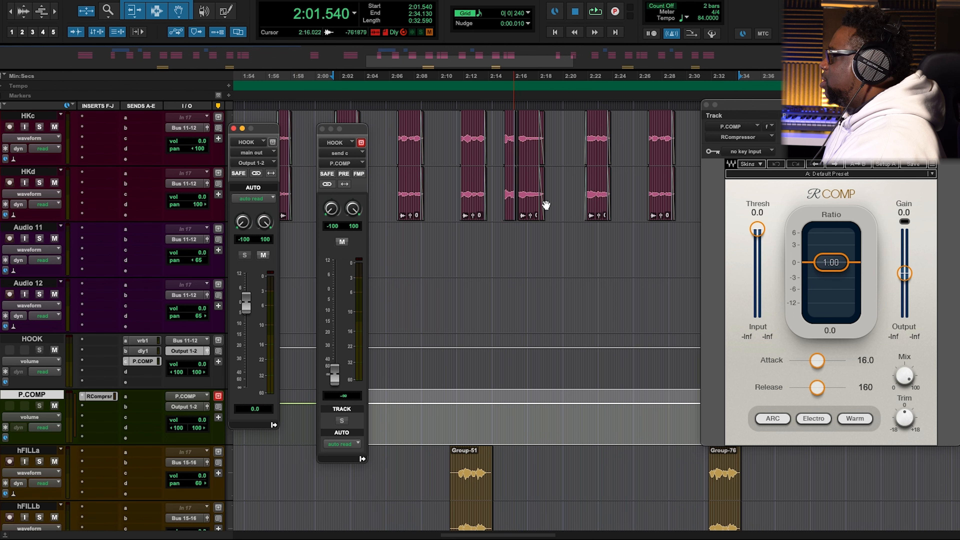
left_click_drag(761, 109, 503, 122)
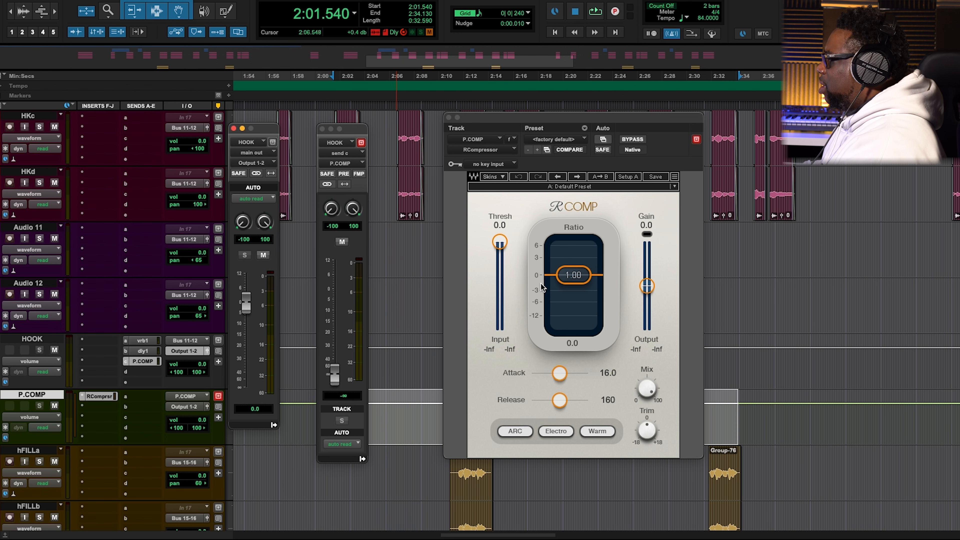
Set the RCompressor threshold on P.COMP to -1.9 and the ratio to 4.10.
left_click(500, 245)
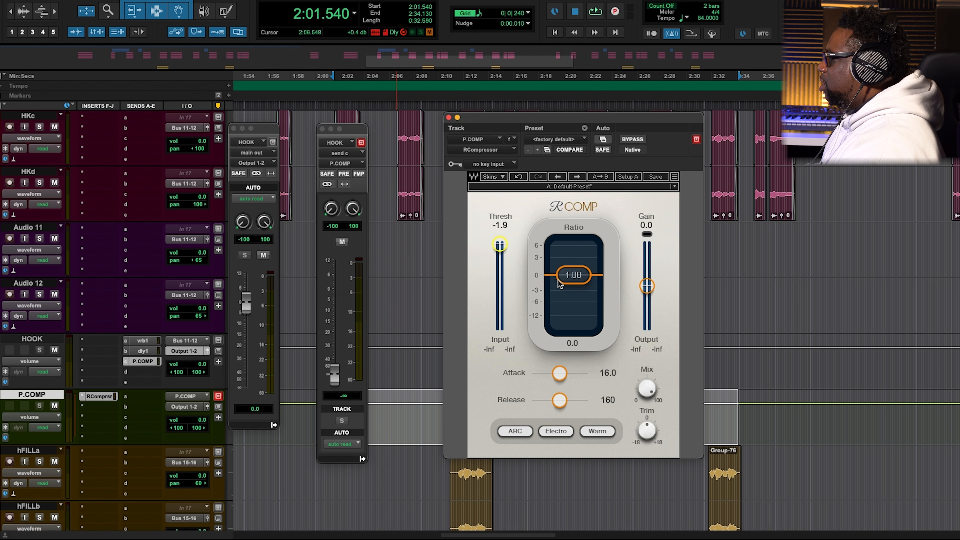
left_click_drag(573, 275, 574, 293)
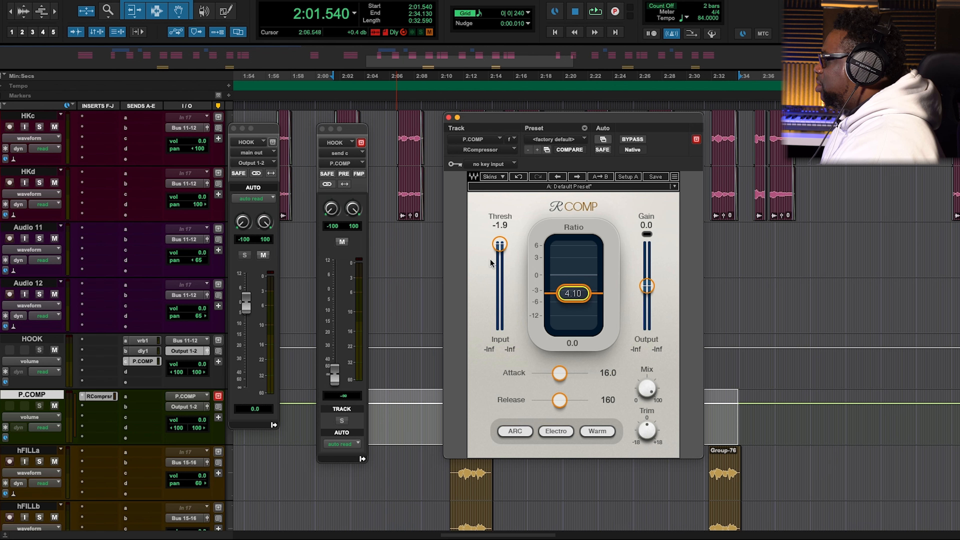
Start playback and raise the HOOK track's P.COMP send level to -7.3 dB.
key("space")
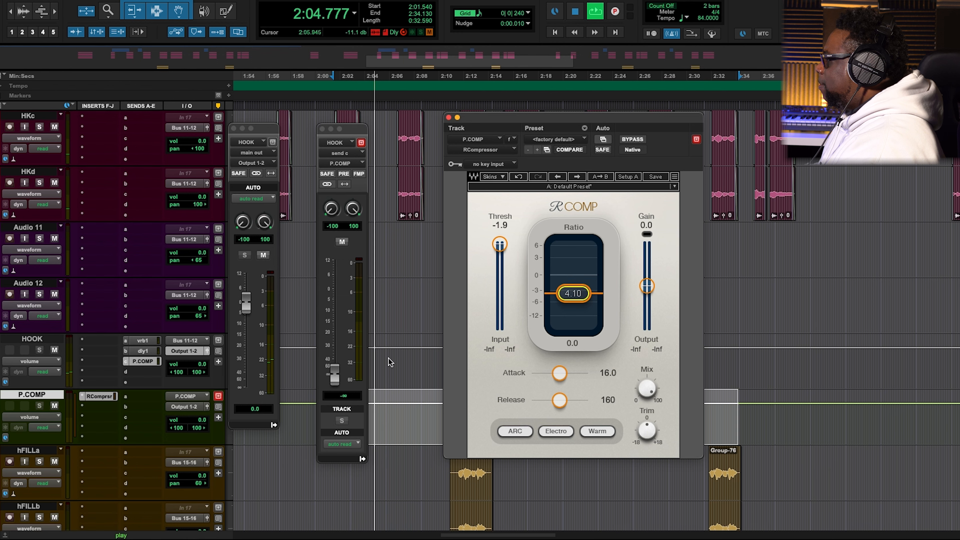
left_click_drag(341, 378, 336, 310)
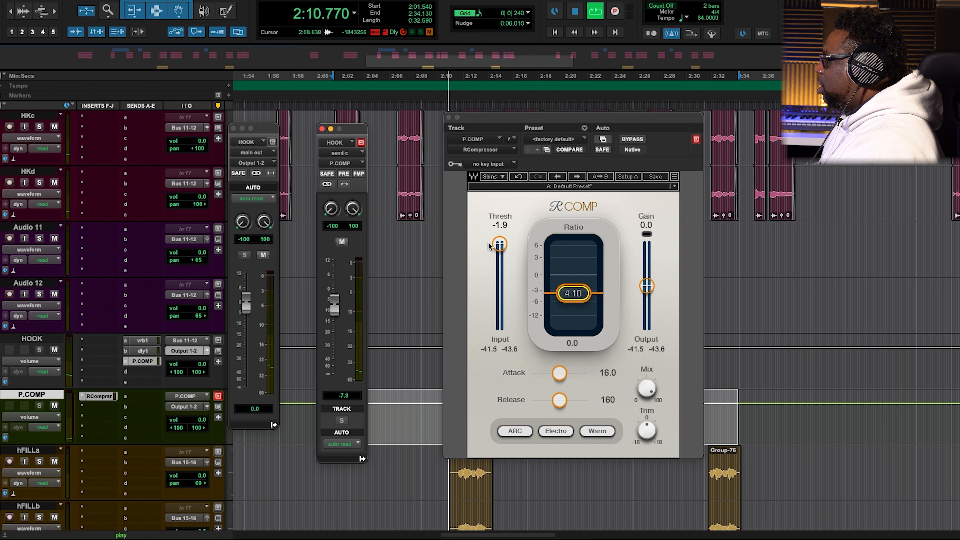
During playback, adjust the RCompressor to a threshold of -34.9, a gain of 2.1 and an attack of 2.20.
left_click_drag(500, 245, 500, 292)
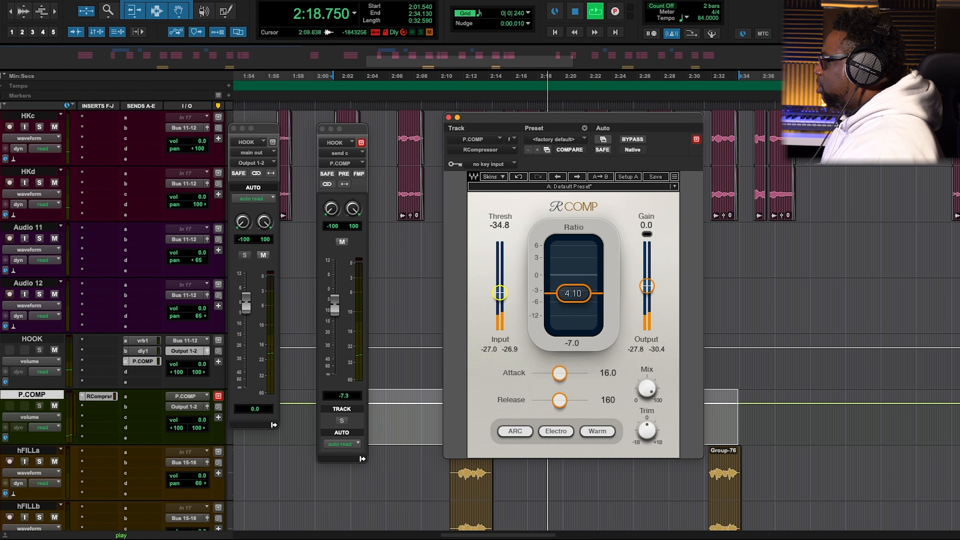
left_click_drag(500, 292, 500, 293)
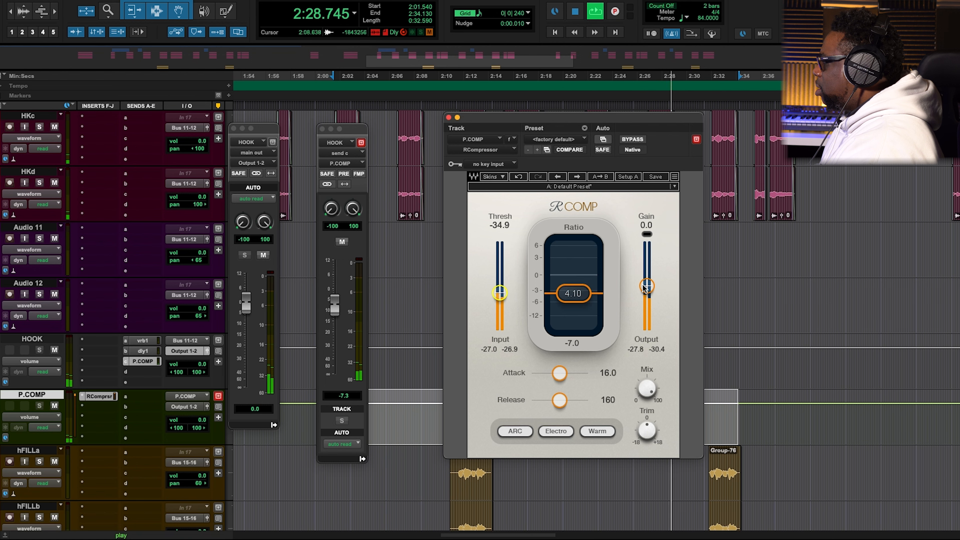
left_click_drag(648, 288, 647, 282)
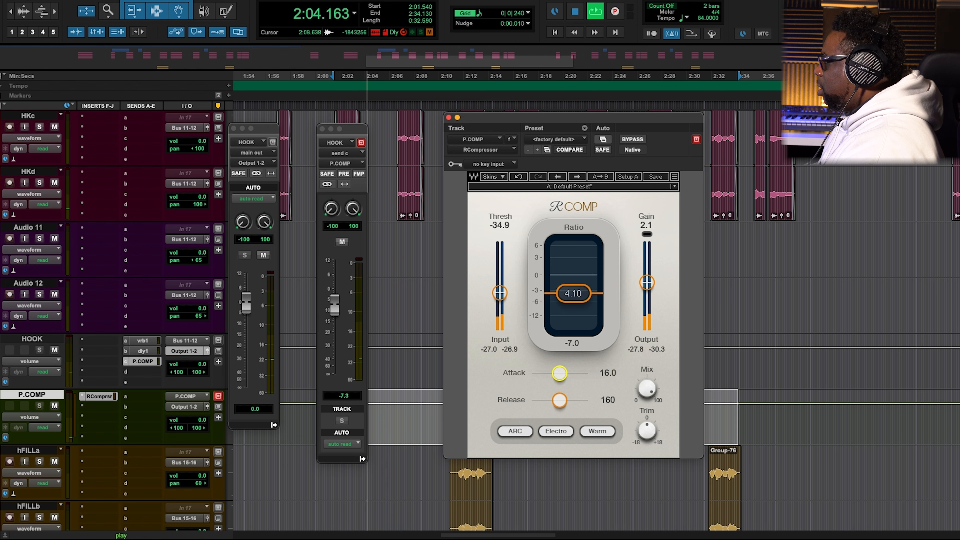
left_click_drag(559, 373, 543, 373)
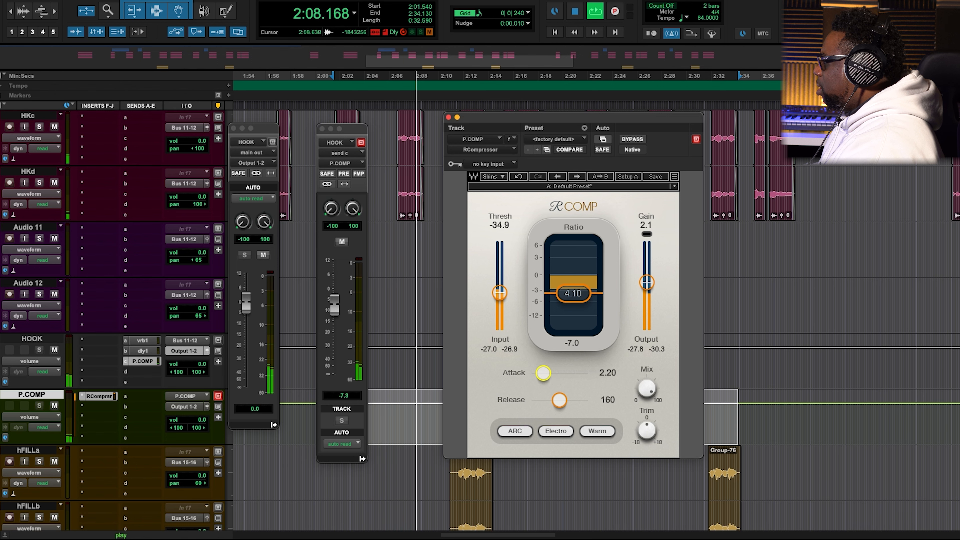
Fine-tune the RCompressor on P.COMP to an attack of 2.70 and a gain of 4.6, and stop playback.
left_click_drag(543, 373, 545, 372)
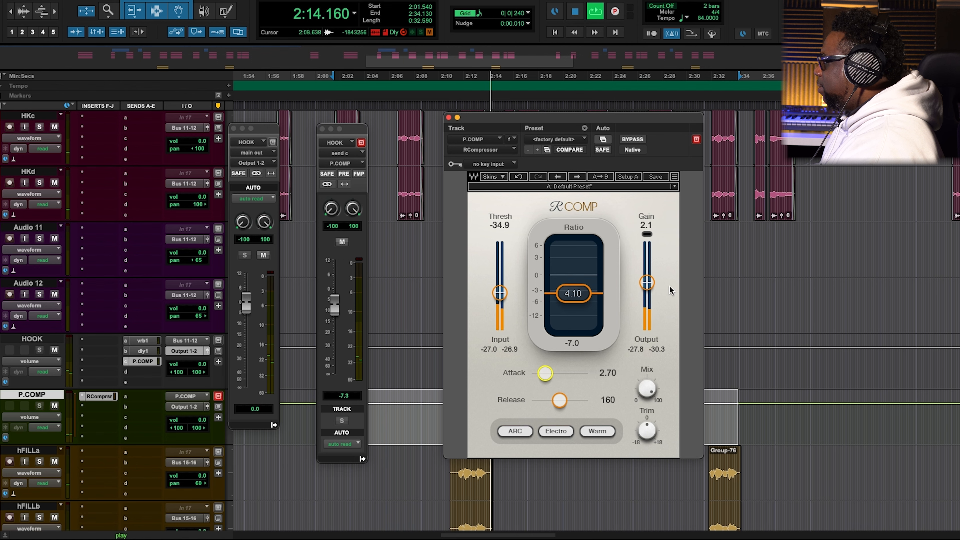
left_click_drag(647, 283, 647, 279)
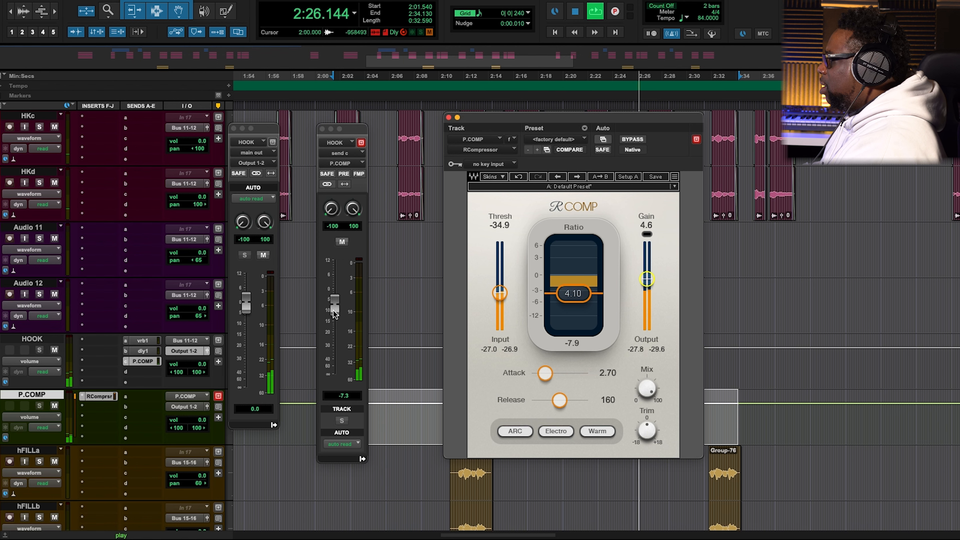
key("space")
Move the RCompressor window clear of the hook vocal clips and raise the HOOK track's P.COMP send level to +0.2 dB during playback.
mouse_move(333, 310)
left_mouse_down()
mouse_move(333, 329)
mouse_move(337, 315)
left_mouse_up()
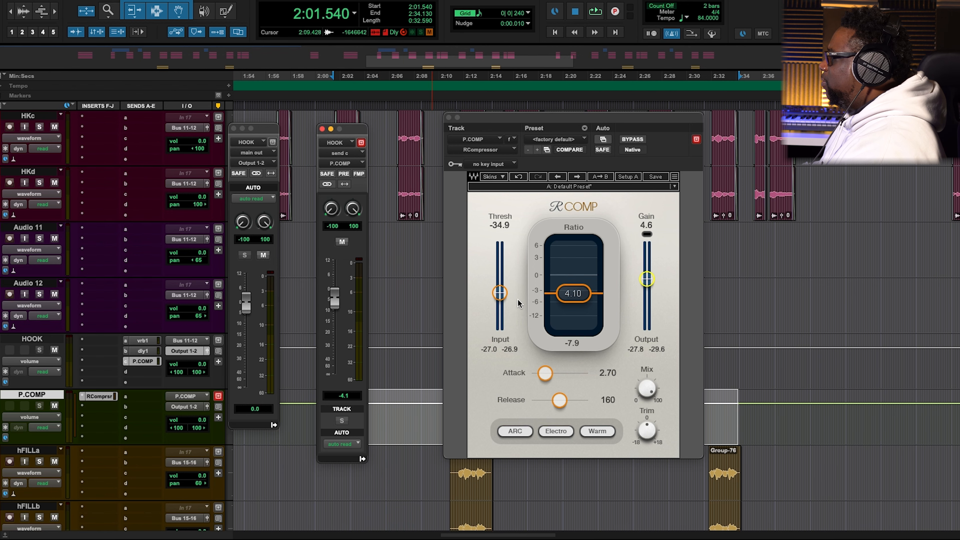
left_click_drag(566, 118, 794, 216)
scroll(507, 212, "up", 3)
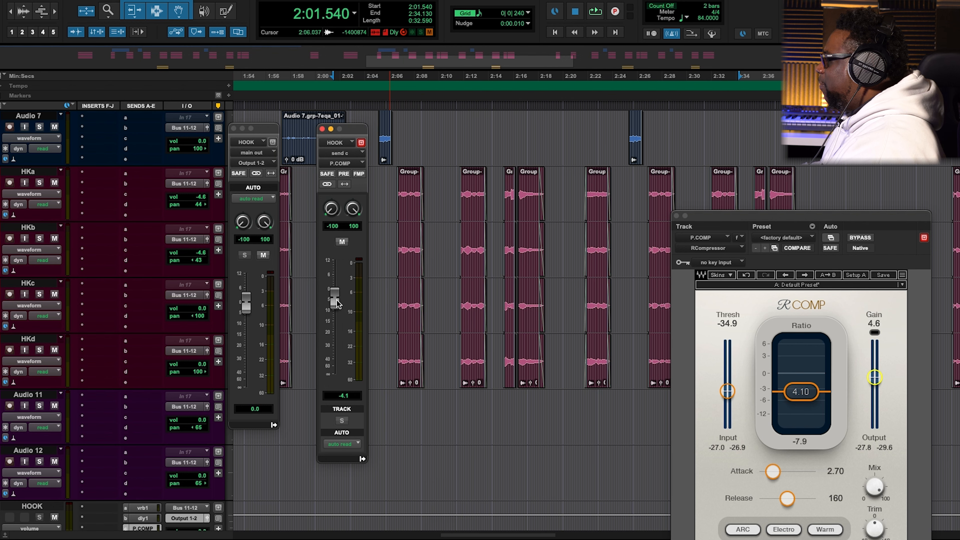
key("space")
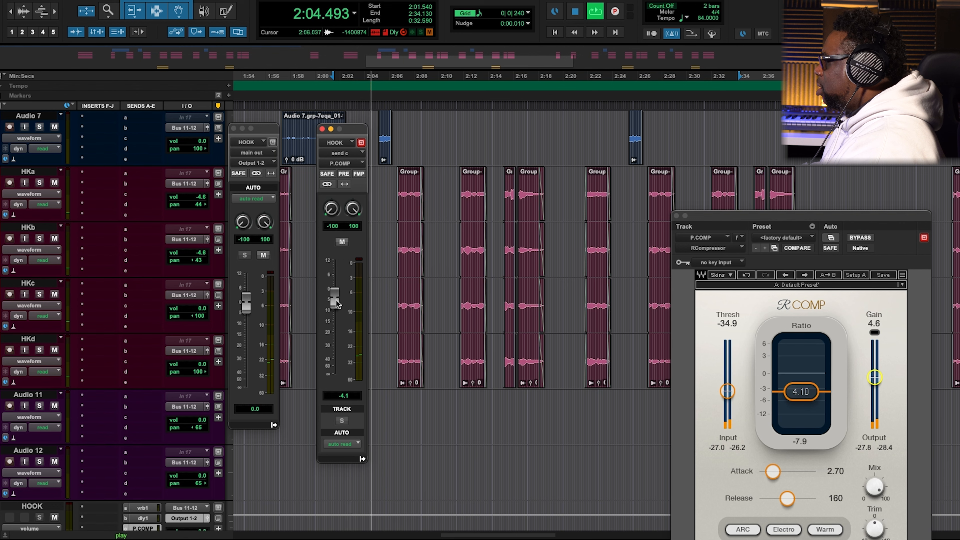
left_click_drag(335, 298, 333, 292)
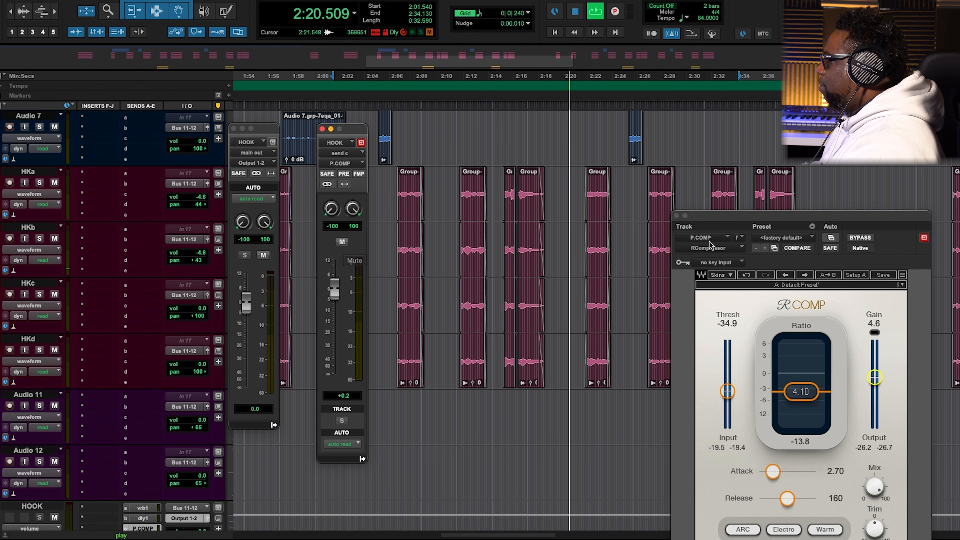
Compare the hook vocals with the RCompressor bypassed and active during playback, and stop playback.
left_click(854, 239)
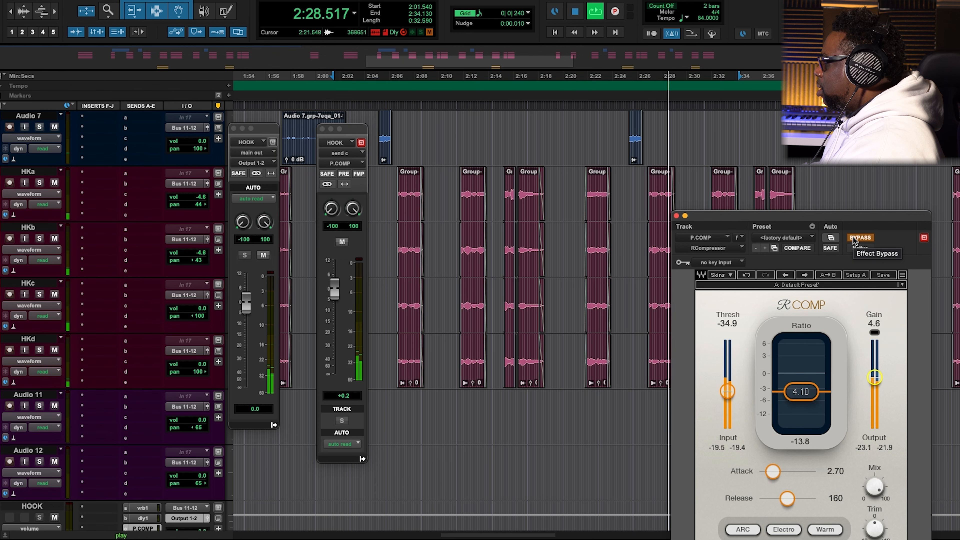
left_click(859, 238)
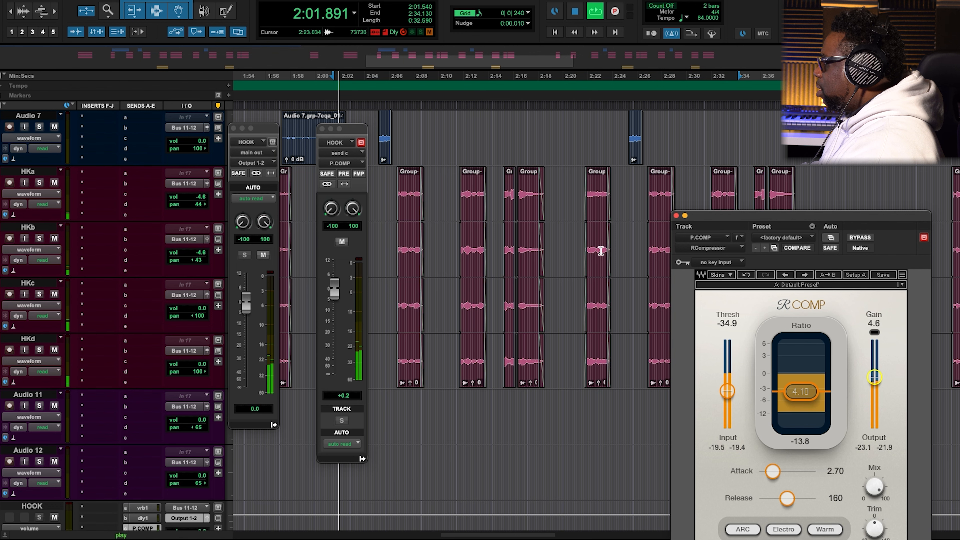
key("space")
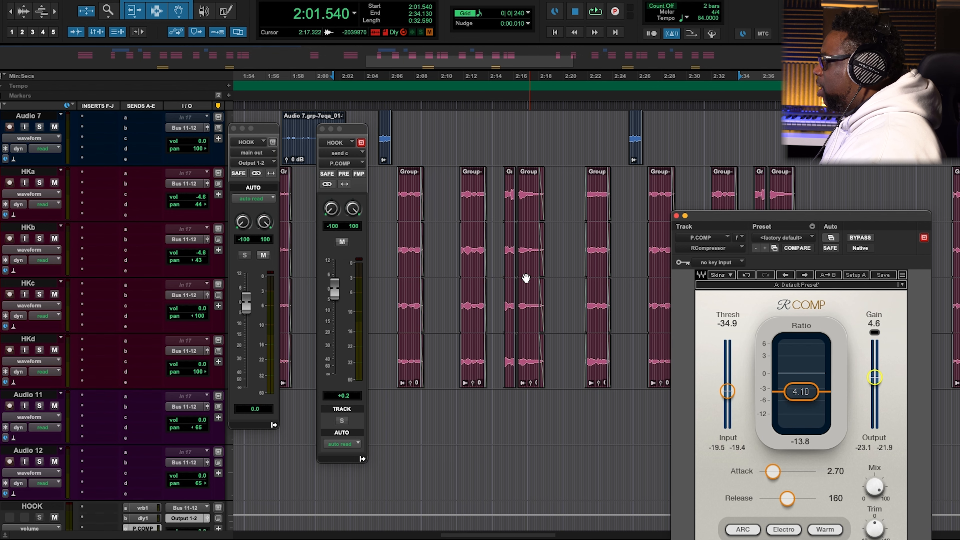
Move the RCompressor window back beside the HOOK send and main output fader windows.
left_click_drag(700, 218, 515, 184)
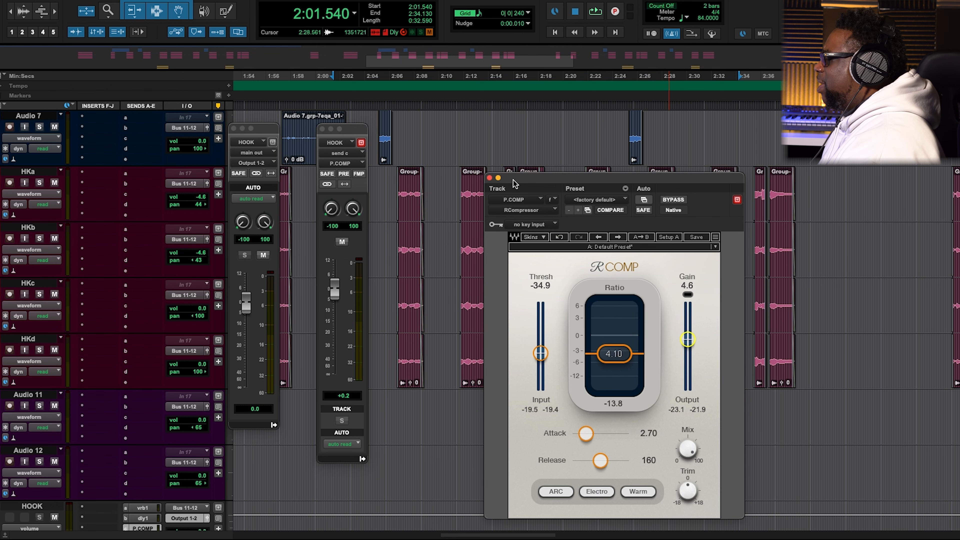
left_click_drag(514, 184, 440, 131)
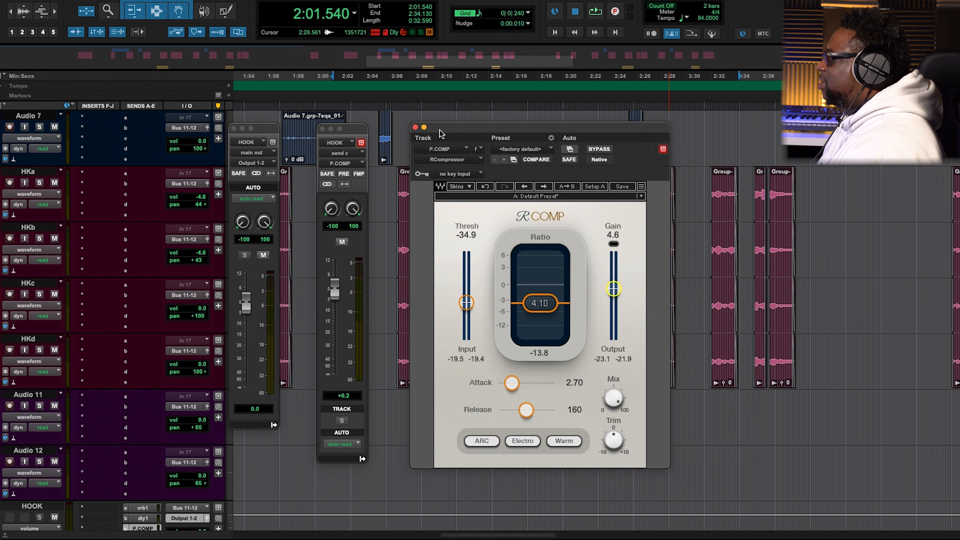